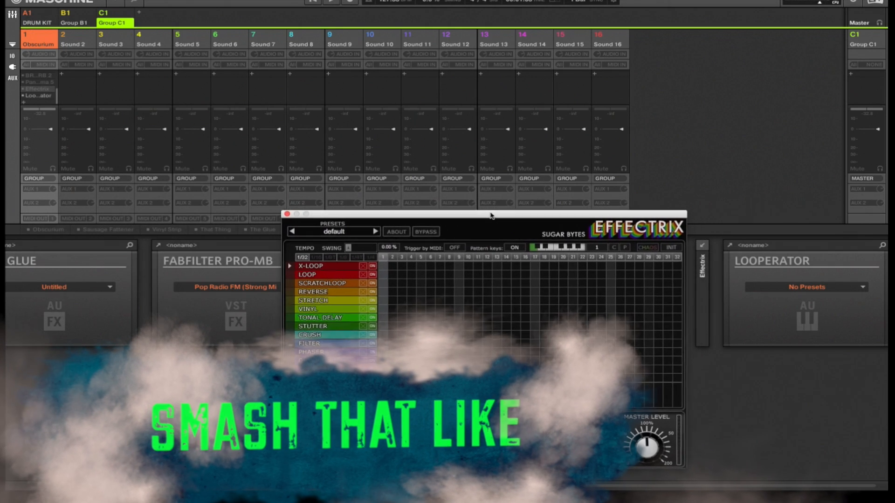
Step: Reposition the Effectrix plug-in window and close it
{"action": "left_click_drag", "start_coordinate": [491, 215], "coordinate": [485, 217]}
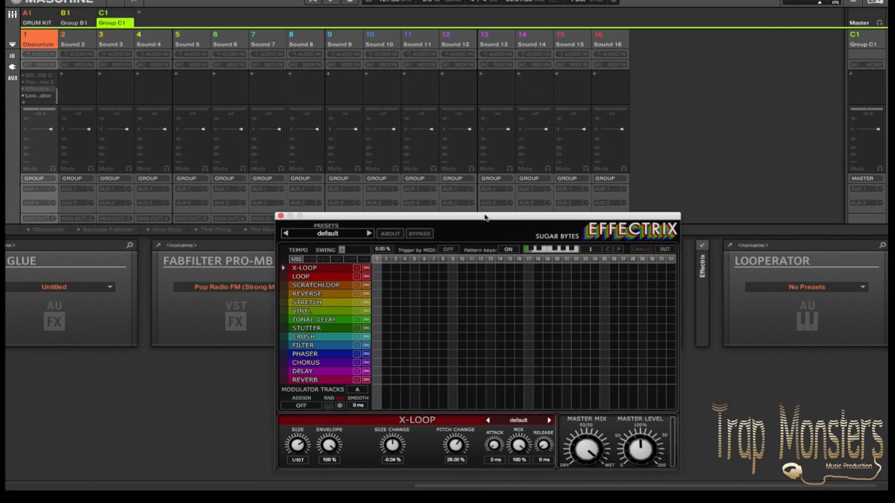
{"action": "left_click_drag", "start_coordinate": [484, 217], "coordinate": [474, 214]}
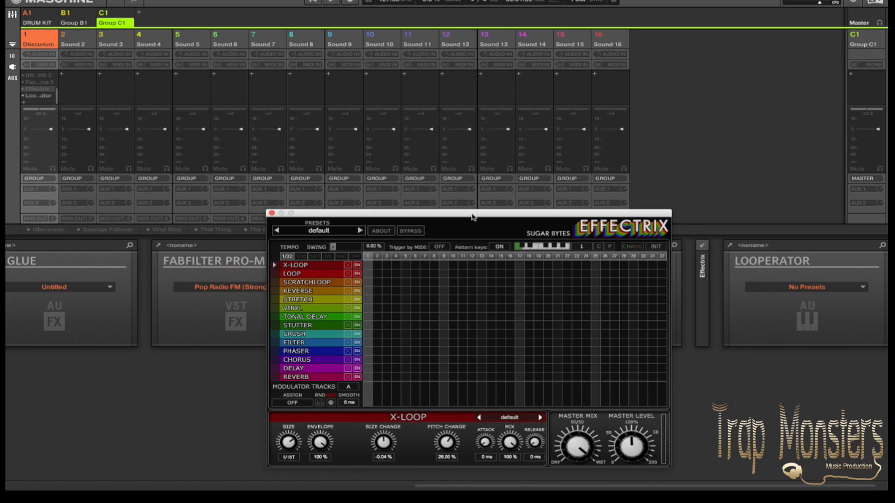
{"action": "left_click_drag", "start_coordinate": [472, 217], "coordinate": [472, 218]}
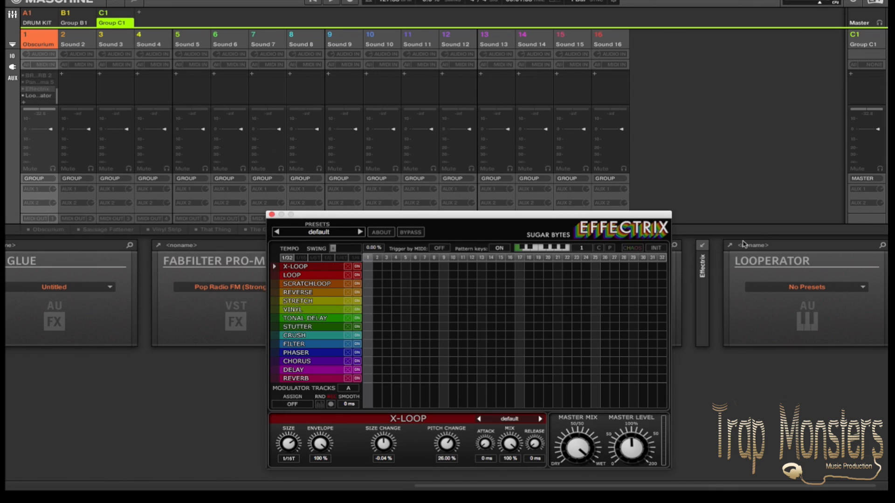
{"action": "left_click", "coordinate": [703, 248]}
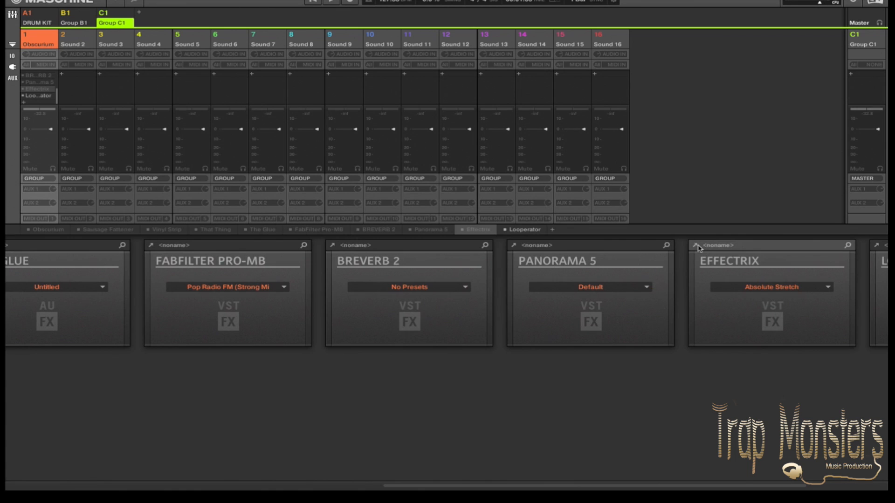
Step: Open the Panorama 5 plug-in, bring its window to mid-screen and load the "Default, headphones" preset
{"action": "left_click", "coordinate": [514, 246]}
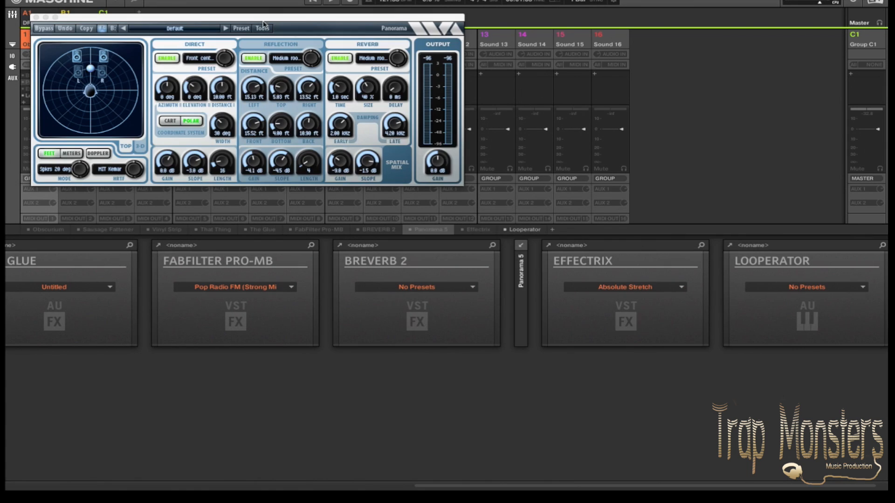
{"action": "left_click_drag", "start_coordinate": [220, 20], "coordinate": [405, 255]}
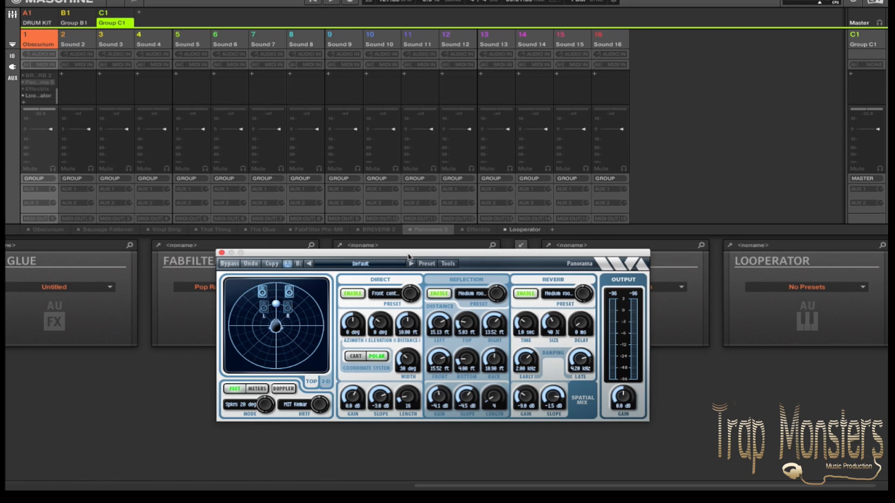
{"action": "left_click", "coordinate": [412, 262]}
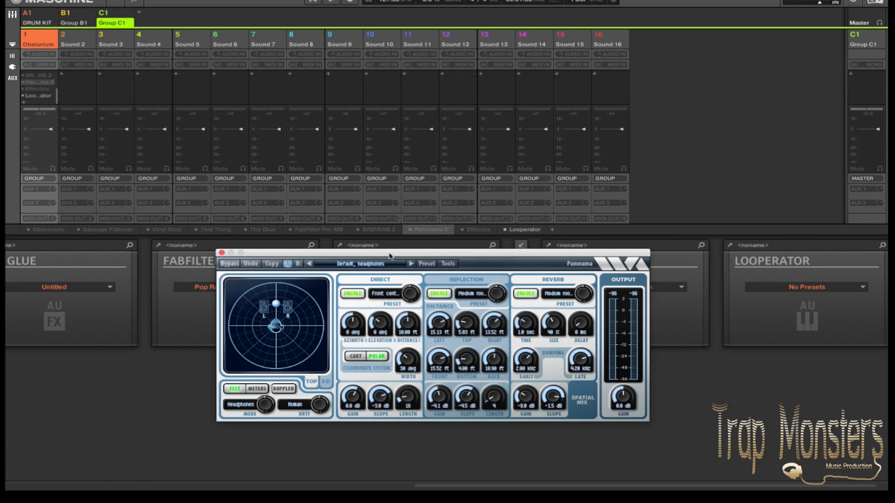
Step: Try the Panorama sound source at front left and front right, and check the room in the 3-D view
{"action": "mouse_move", "coordinate": [276, 305]}
{"action": "left_mouse_down"}
{"action": "mouse_move", "coordinate": [274, 326]}
{"action": "mouse_move", "coordinate": [275, 291]}
{"action": "mouse_move", "coordinate": [255, 295]}
{"action": "mouse_move", "coordinate": [267, 313]}
{"action": "left_mouse_up"}
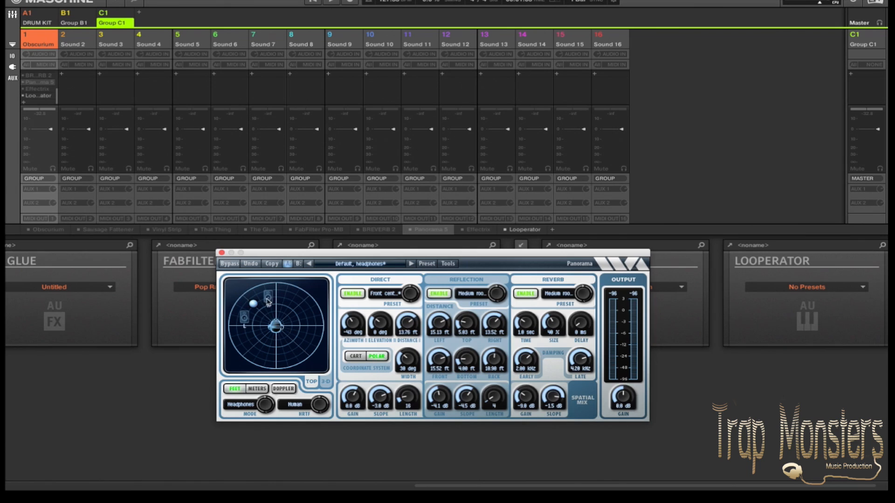
{"action": "left_click_drag", "start_coordinate": [254, 304], "coordinate": [292, 306]}
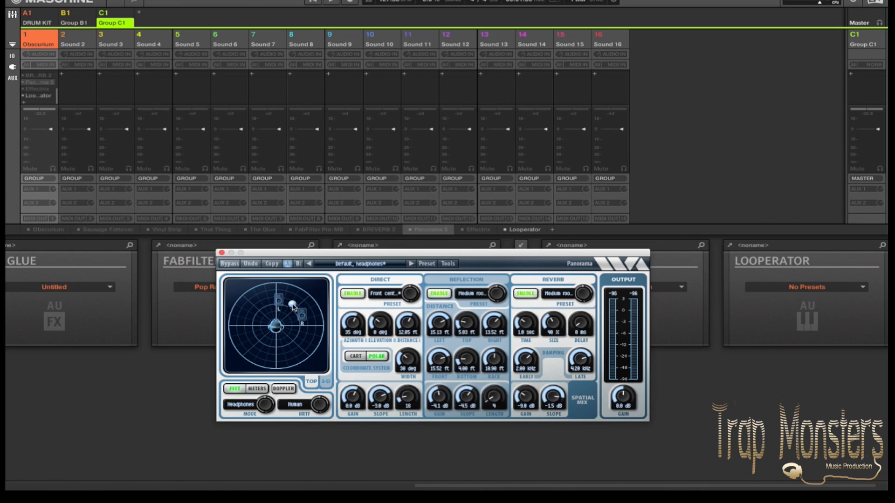
{"action": "left_click", "coordinate": [327, 381]}
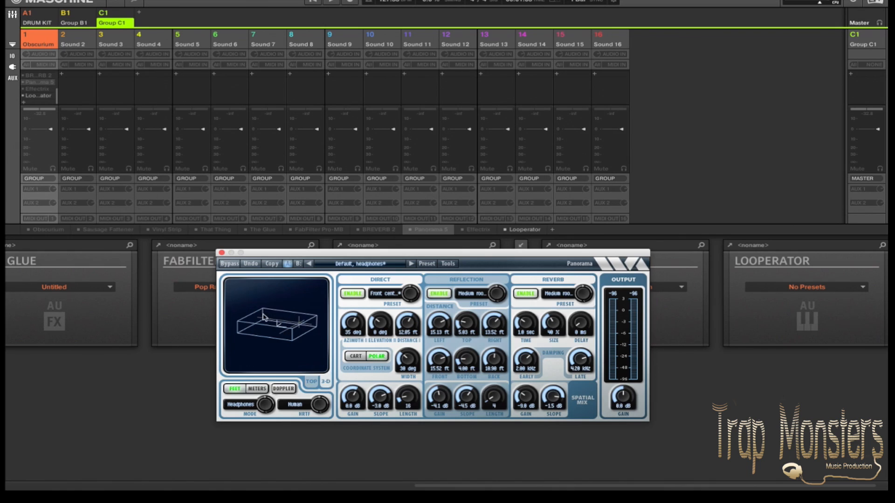
{"action": "left_click", "coordinate": [312, 382]}
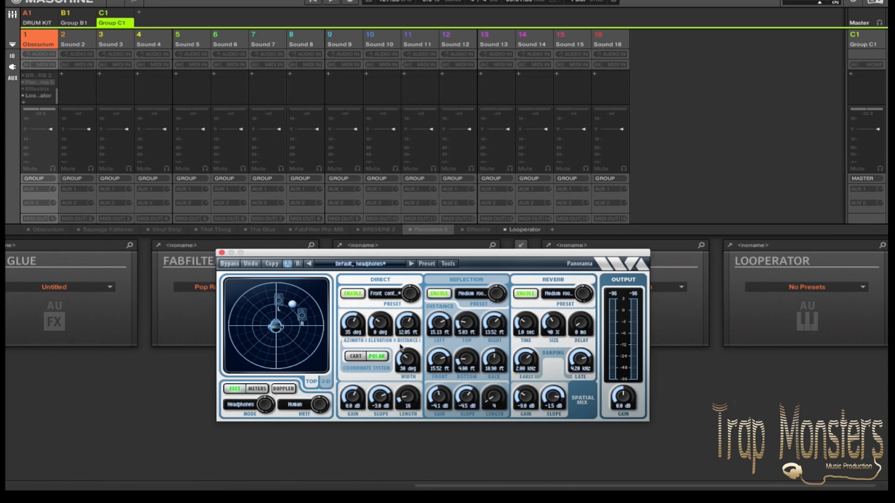
Step: Increase the direct sound's width, move the source to about 2 degrees azimuth and 13 ft distance, and close Panorama 5
{"action": "left_click_drag", "start_coordinate": [418, 374], "coordinate": [416, 340]}
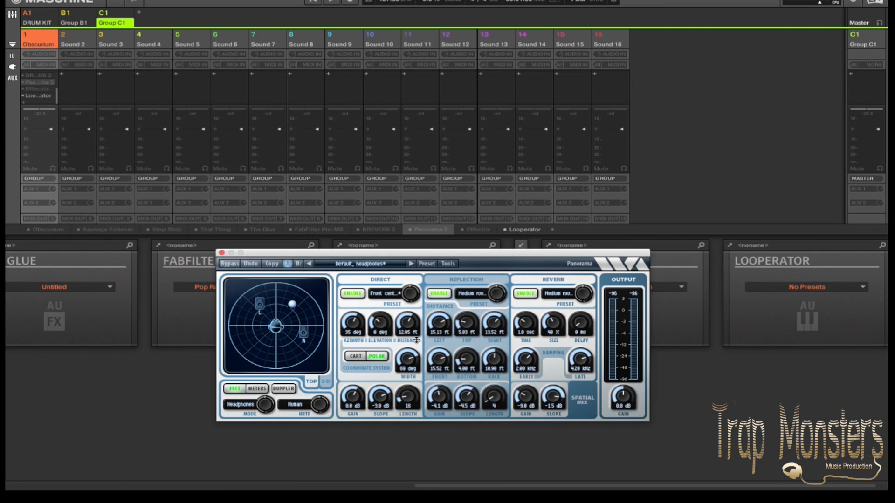
{"action": "left_click_drag", "start_coordinate": [292, 305], "coordinate": [277, 298]}
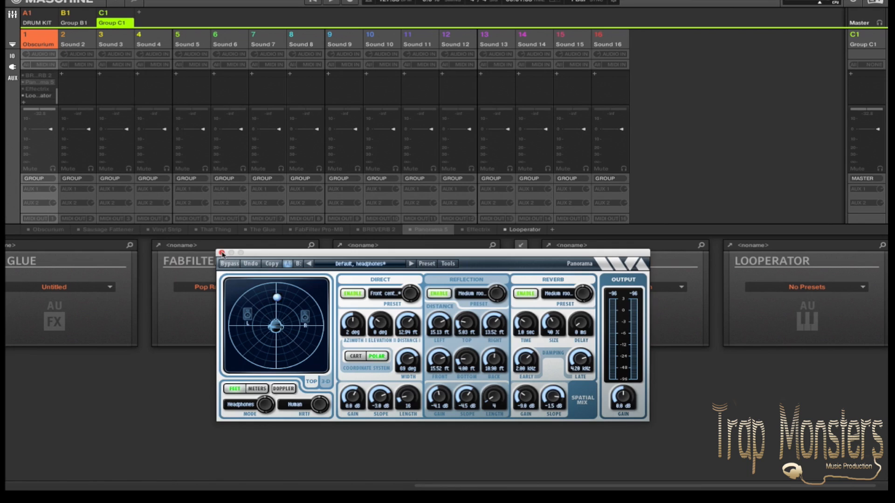
{"action": "left_click", "coordinate": [222, 253]}
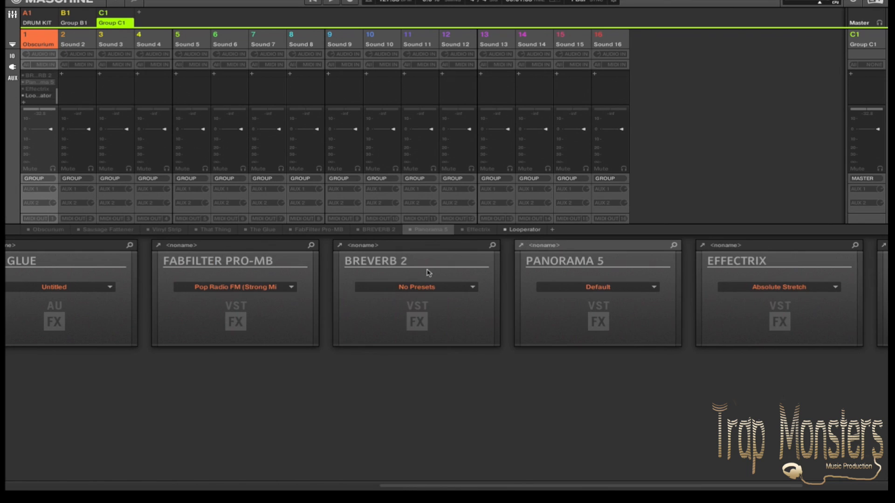
Step: Open the BREVERB 2 plug-in to review its Hall reverb controls and drum presets, and close it
{"action": "left_click", "coordinate": [339, 246]}
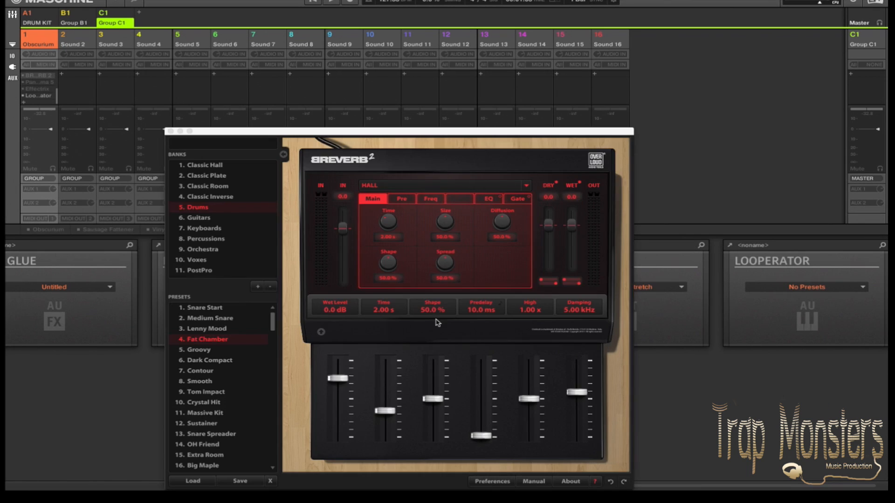
{"action": "left_click_drag", "start_coordinate": [416, 135], "coordinate": [412, 126]}
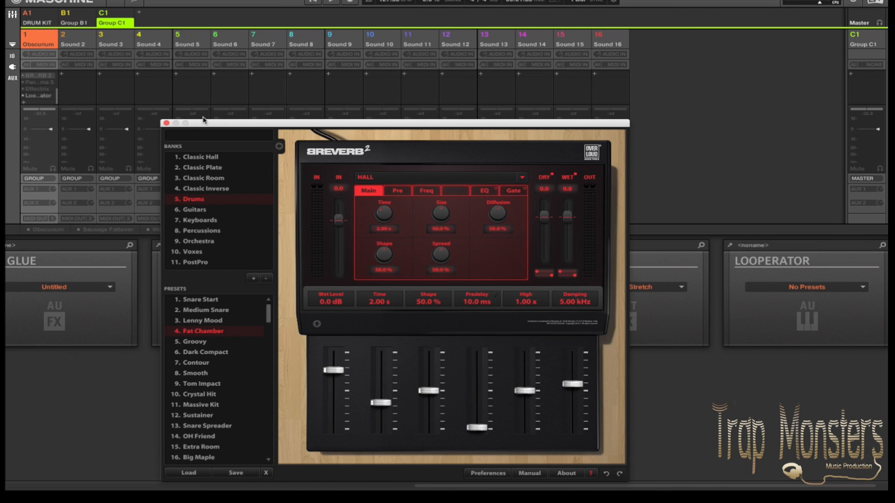
{"action": "left_click", "coordinate": [167, 124]}
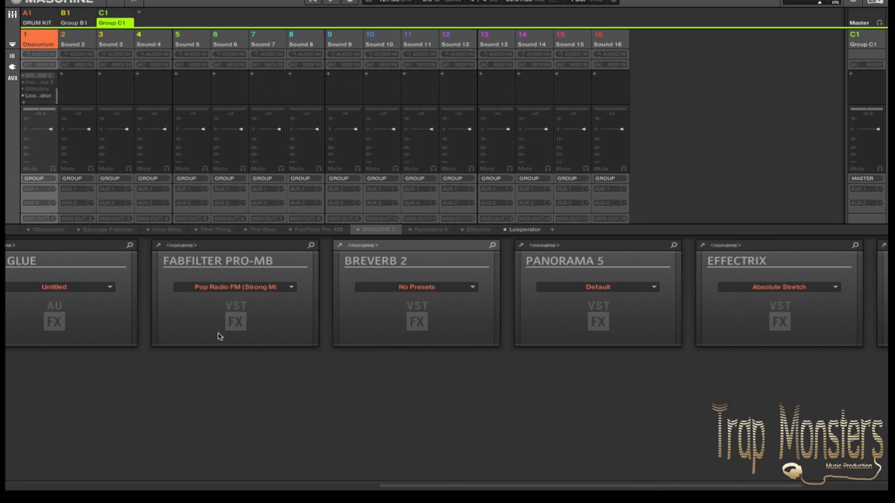
Step: Open FabFilter Pro-MB to review the bands of its Pop Radio FM (Strong Mids) preset, and close it
{"action": "left_click", "coordinate": [159, 246]}
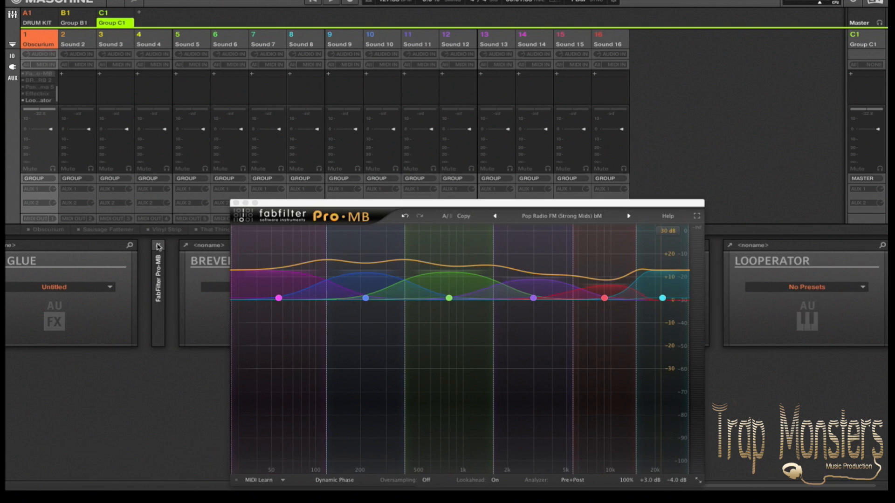
{"action": "left_click_drag", "start_coordinate": [317, 206], "coordinate": [315, 199]}
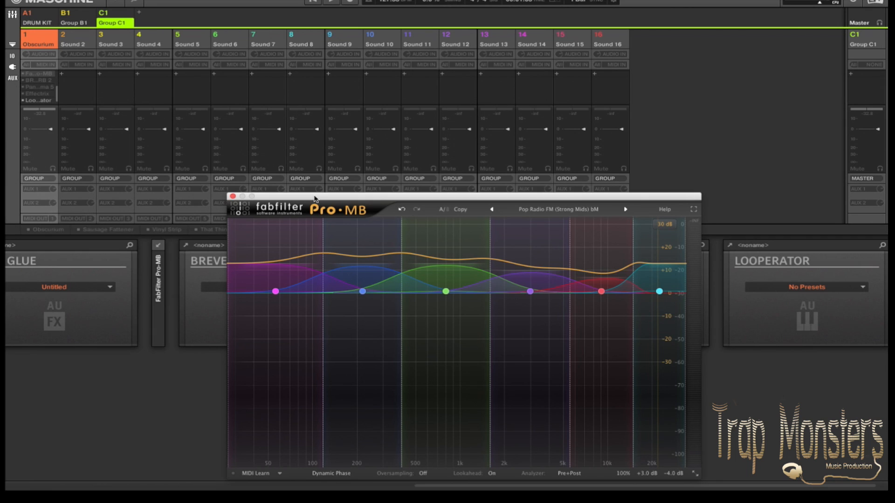
{"action": "left_click_drag", "start_coordinate": [337, 200], "coordinate": [335, 199]}
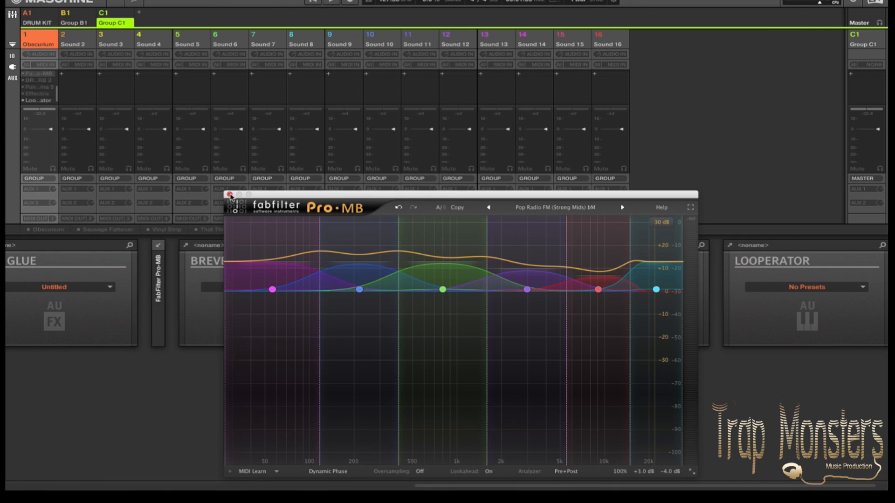
{"action": "left_click", "coordinate": [230, 195]}
Step: Open The Glue compressor to review its "Drum Kick - outside boomy" settings, and close it
{"action": "left_click", "coordinate": [235, 246]}
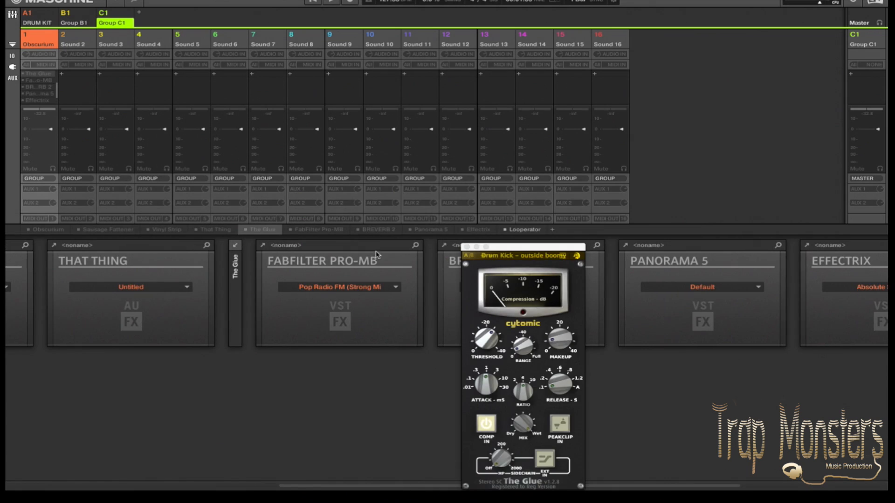
{"action": "left_click_drag", "start_coordinate": [512, 246], "coordinate": [489, 227]}
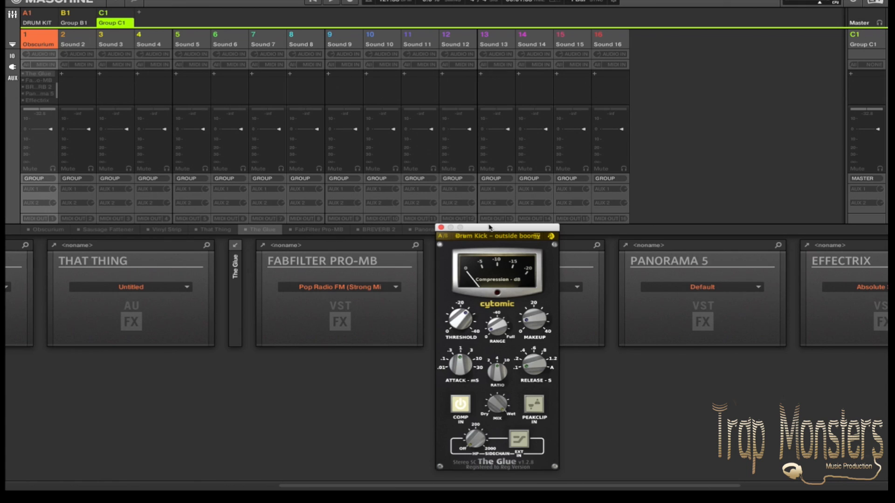
{"action": "mouse_move", "coordinate": [469, 328]}
{"action": "left_click_drag", "start_coordinate": [479, 228], "coordinate": [333, 242]}
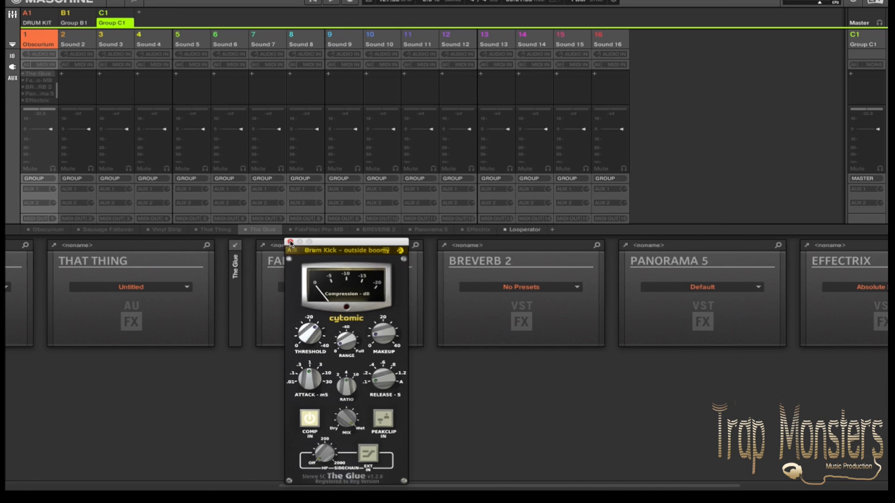
{"action": "left_click", "coordinate": [290, 242]}
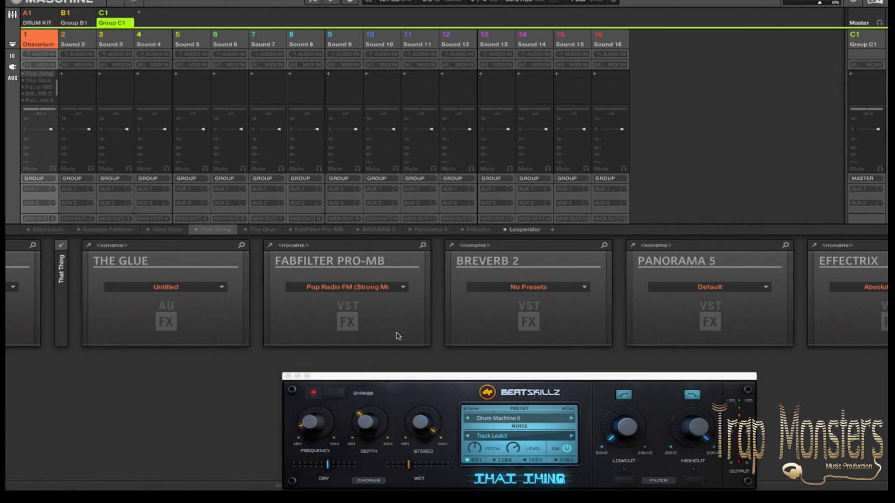
Step: Bring the That Thing window to mid-screen, raise its low-cut filter and slightly lower its high-cut filter
{"action": "left_click_drag", "start_coordinate": [415, 376], "coordinate": [377, 307]}
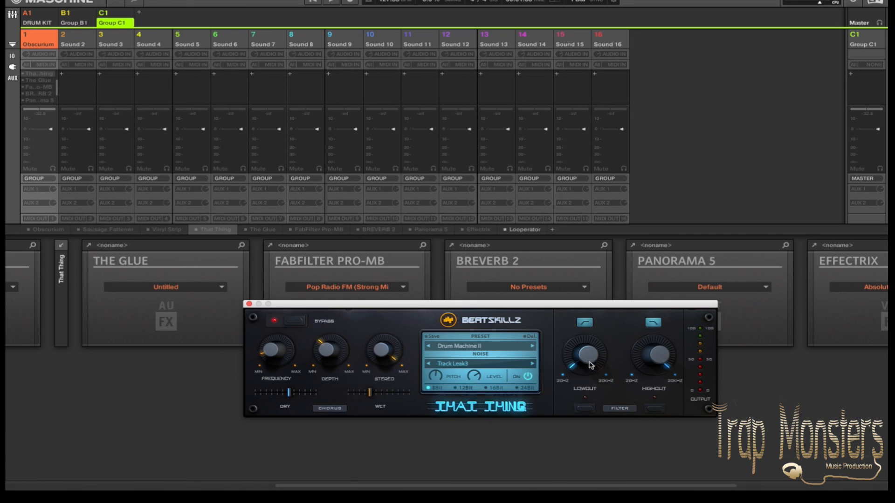
{"action": "left_click_drag", "start_coordinate": [589, 359], "coordinate": [601, 322]}
{"action": "mouse_move", "coordinate": [659, 351]}
{"action": "left_mouse_down"}
{"action": "mouse_move", "coordinate": [664, 411]}
{"action": "mouse_move", "coordinate": [657, 362]}
{"action": "left_mouse_up"}
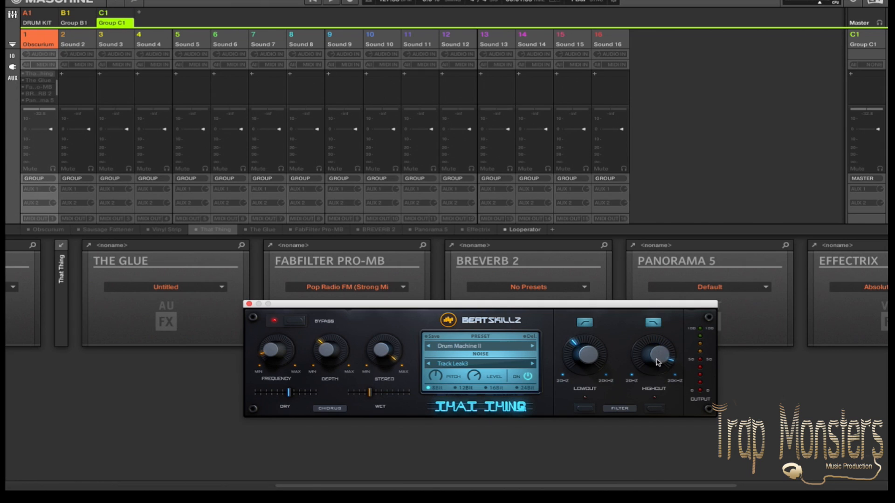
Step: Look through That Thing's preset list, keep Drum Machine II, and close the plug-in window
{"action": "left_click", "coordinate": [483, 347]}
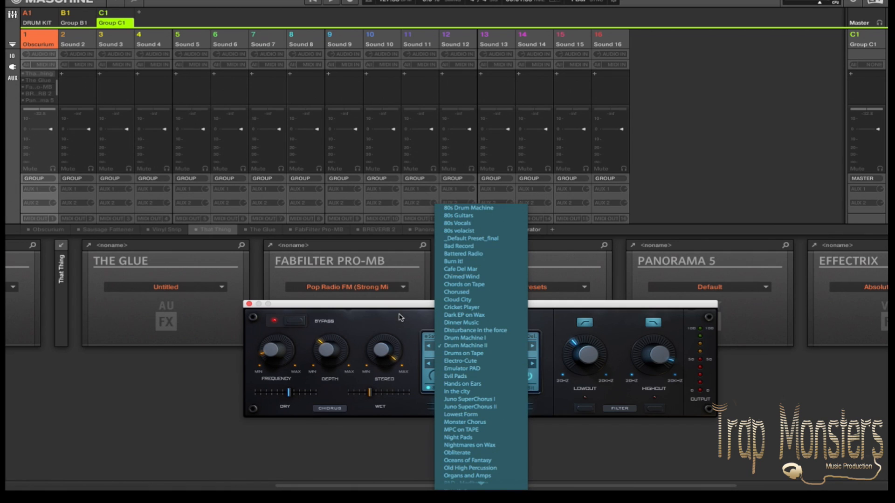
{"action": "left_click", "coordinate": [399, 318]}
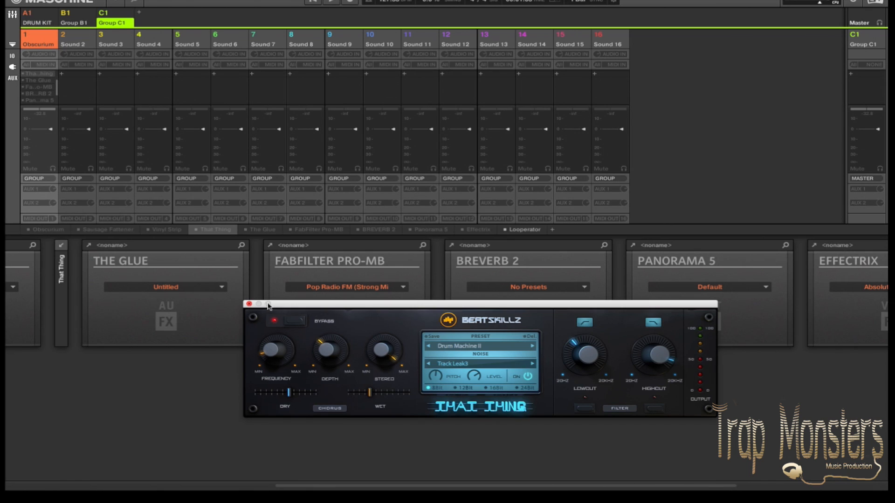
{"action": "left_click", "coordinate": [248, 304]}
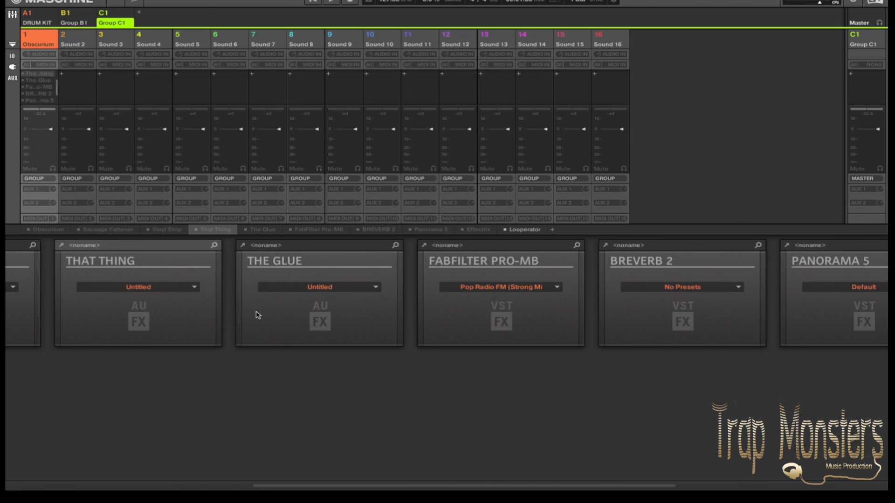
Step: Open the Vinyl Strip plug-in and enable it in the Obscurium sound's effect chain
{"action": "left_click_drag", "start_coordinate": [325, 485], "coordinate": [187, 485]}
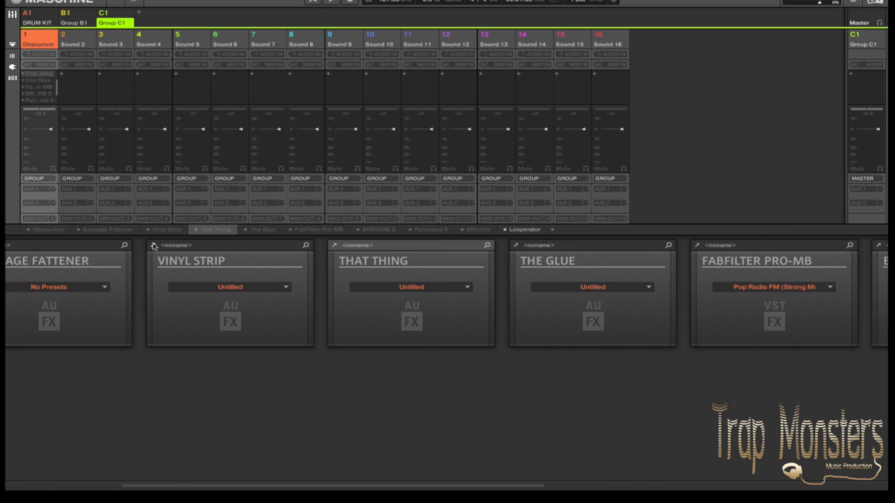
{"action": "left_click", "coordinate": [152, 246]}
{"action": "left_click_drag", "start_coordinate": [356, 294], "coordinate": [339, 280]}
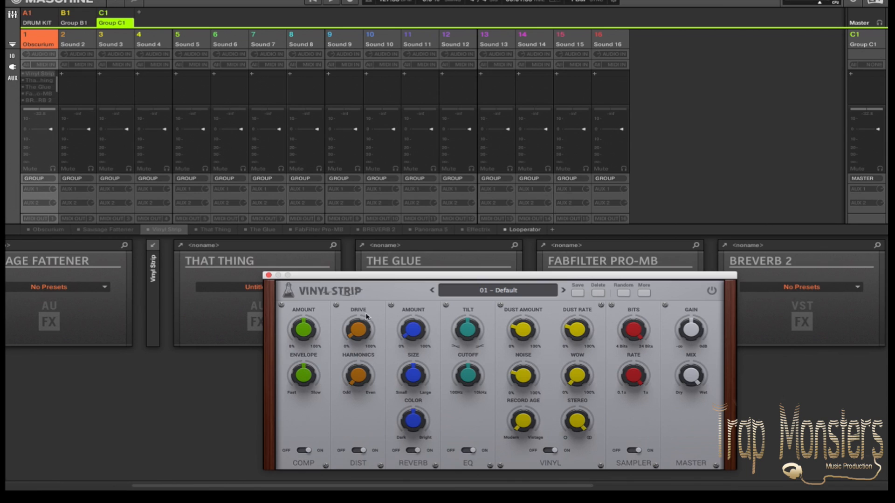
{"action": "left_click", "coordinate": [24, 75]}
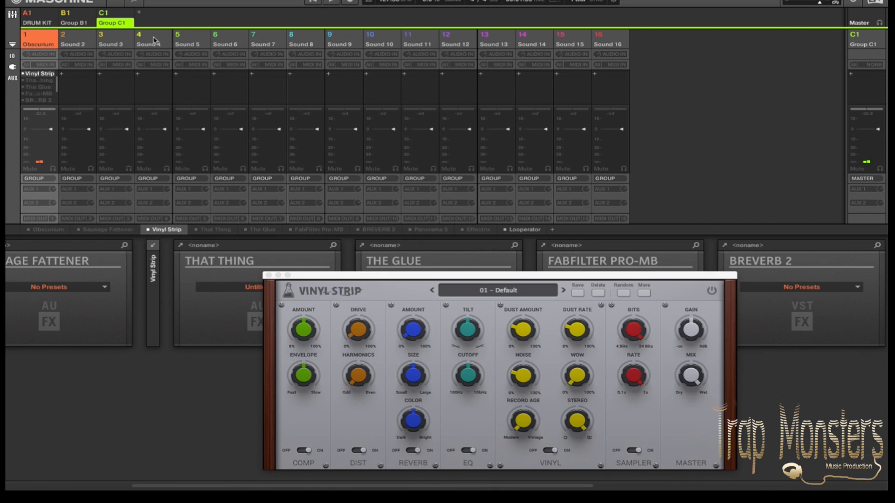
{"action": "left_click", "coordinate": [11, 14]}
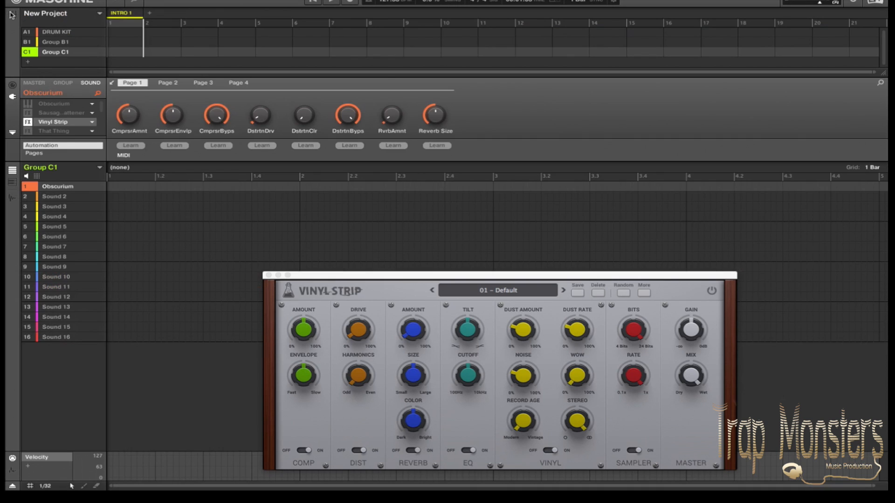
{"action": "left_click", "coordinate": [12, 15]}
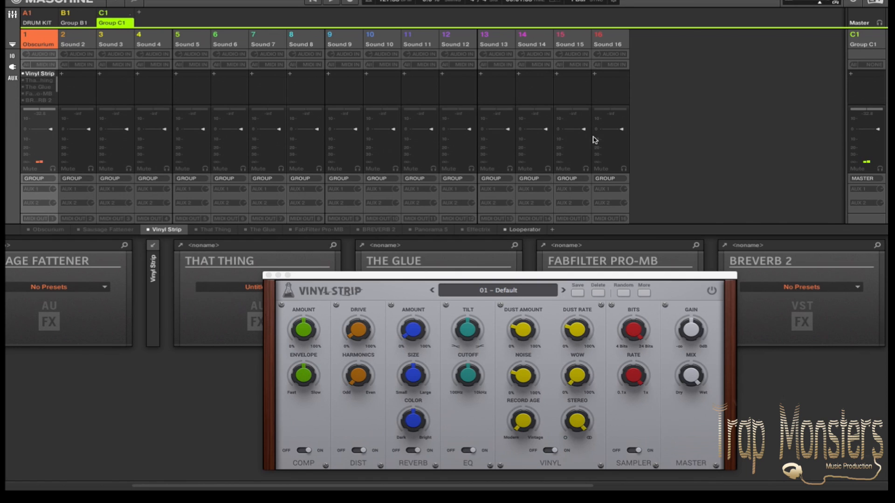
Step: Try Vinyl Strip's Vintage Mono and Vintage Guitar presets, settle on 12 – Sampled Synth, and close the plug-in window
{"action": "left_click", "coordinate": [499, 290]}
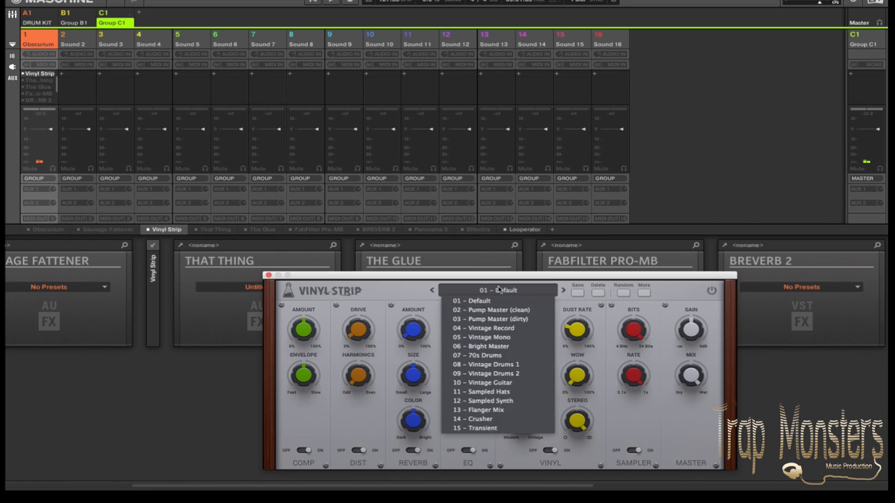
{"action": "left_click", "coordinate": [501, 337]}
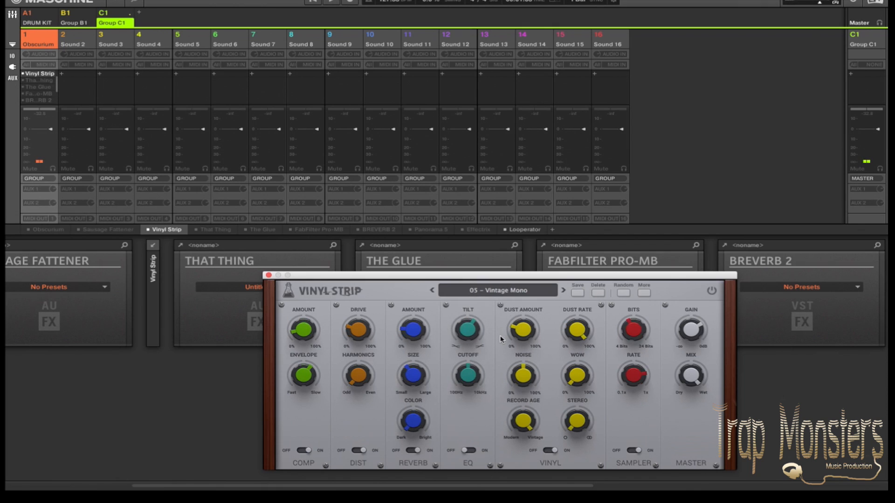
{"action": "left_click", "coordinate": [502, 295]}
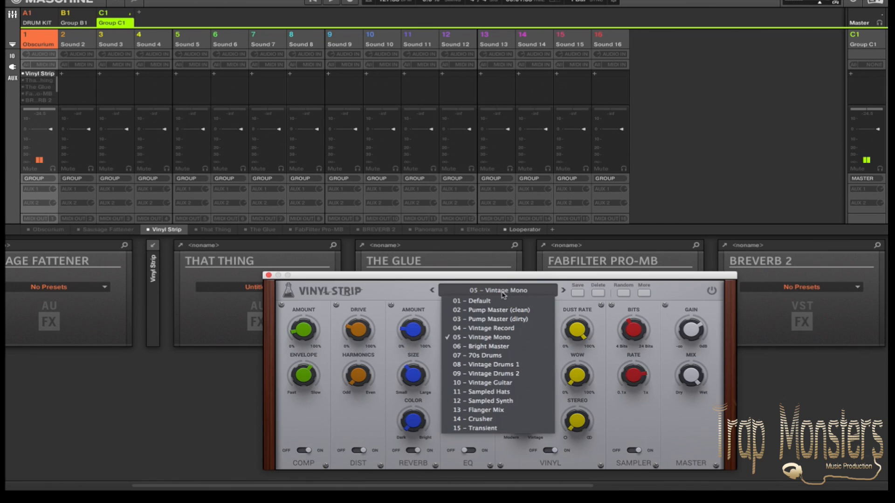
{"action": "left_click", "coordinate": [502, 383]}
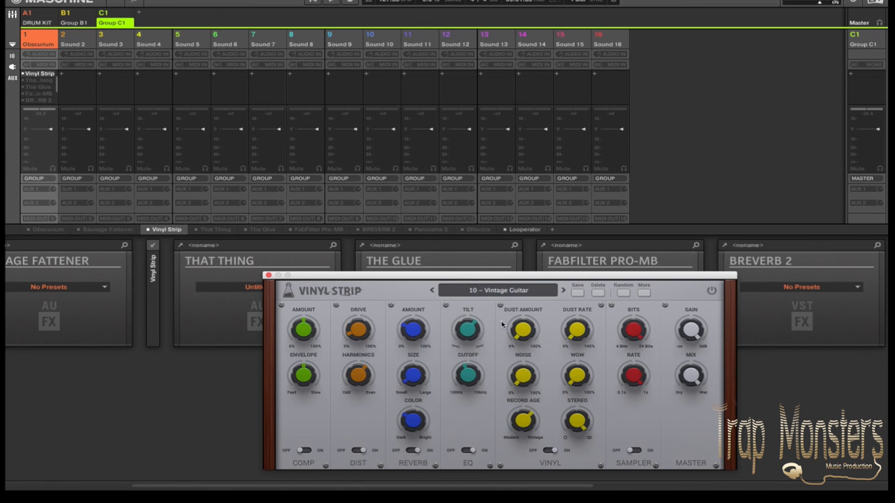
{"action": "left_click", "coordinate": [504, 290]}
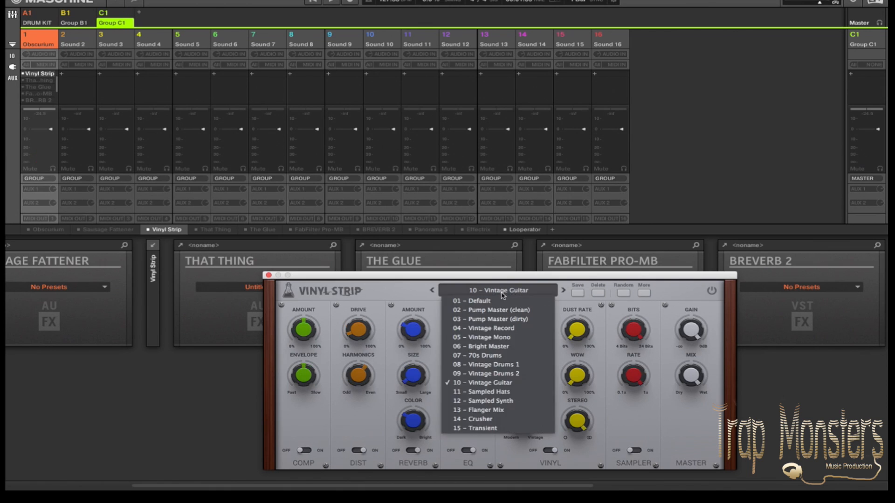
{"action": "left_click", "coordinate": [512, 401]}
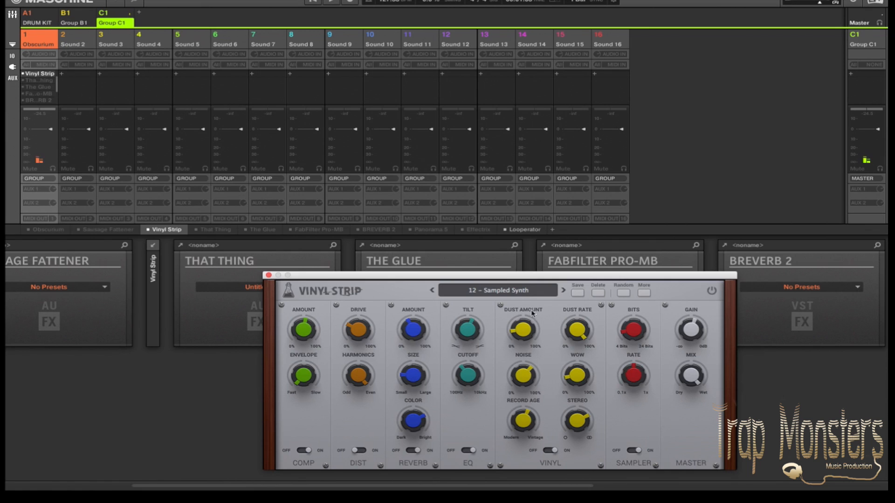
{"action": "left_click_drag", "start_coordinate": [481, 275], "coordinate": [436, 240]}
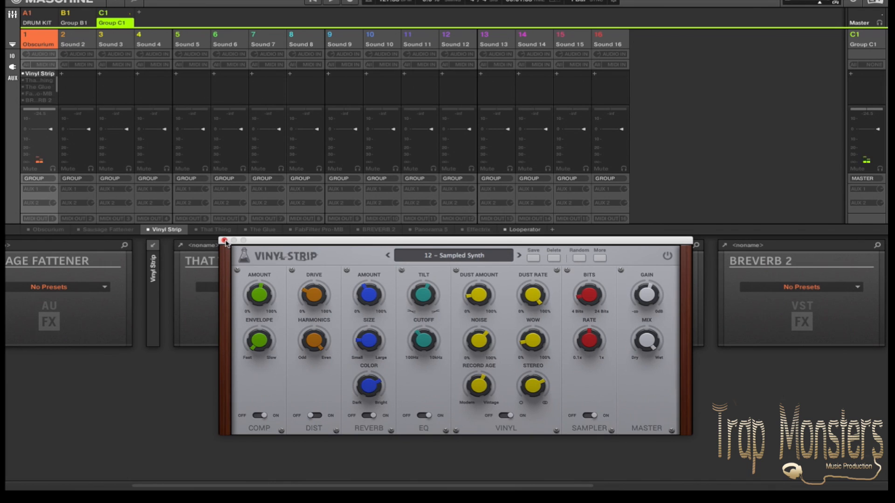
{"action": "left_click", "coordinate": [225, 241]}
Step: Open the Sausage Fattener plug-in from the Obscurium sound's chain and shift its window slightly upward
{"action": "left_click", "coordinate": [112, 230]}
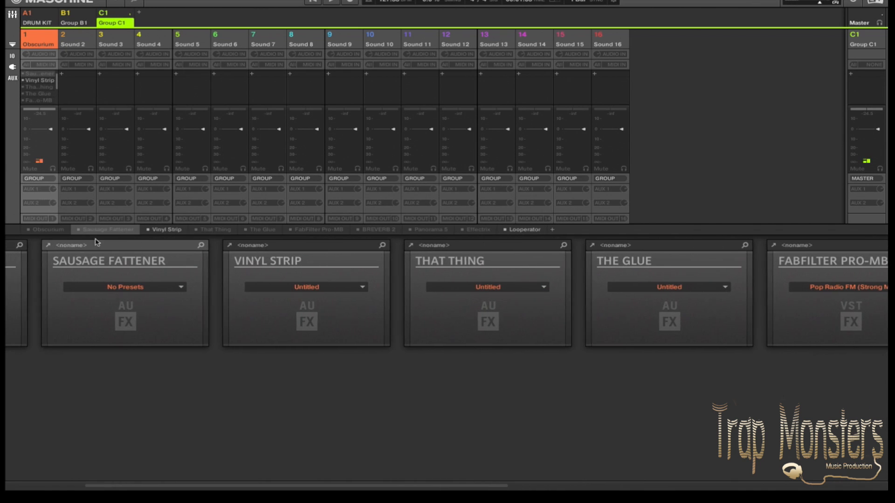
{"action": "left_click", "coordinate": [59, 246]}
{"action": "mouse_move", "coordinate": [252, 490]}
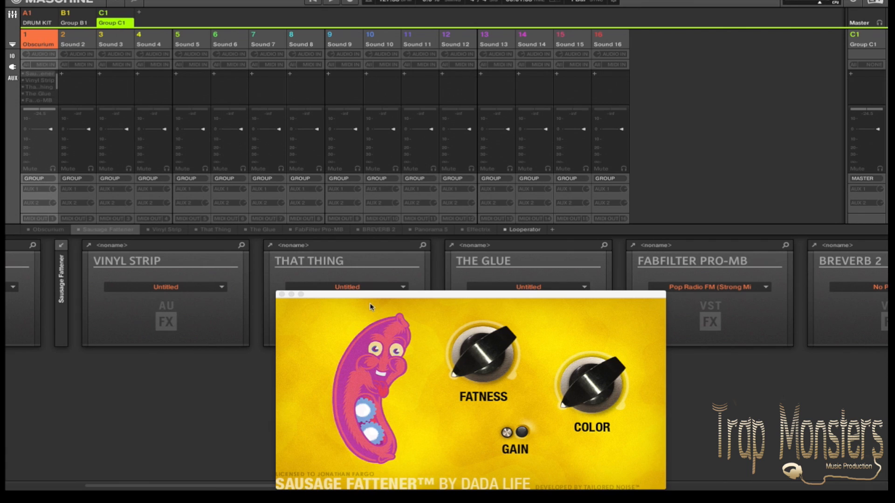
{"action": "left_click_drag", "start_coordinate": [434, 295], "coordinate": [431, 283]}
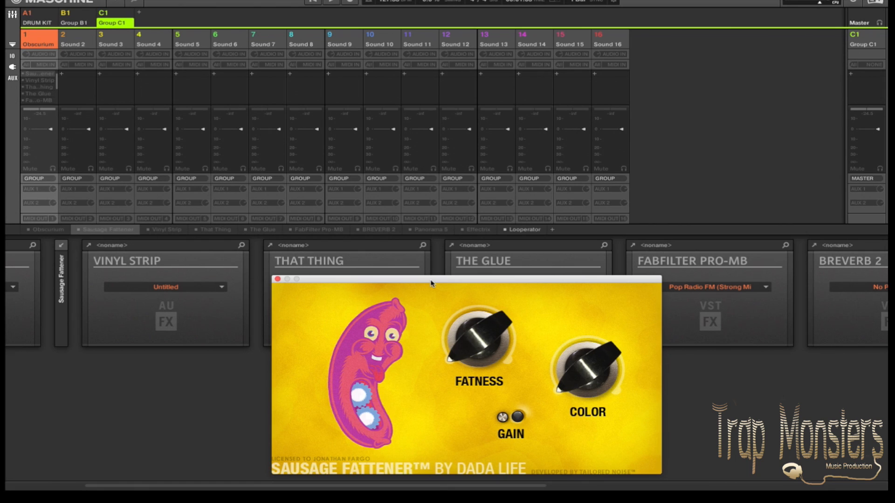
Step: Raise Sausage Fattener's Fatness to 100 %, reduce it to a lower setting, and close the plug-in window
{"action": "left_click_drag", "start_coordinate": [479, 336], "coordinate": [468, 86]}
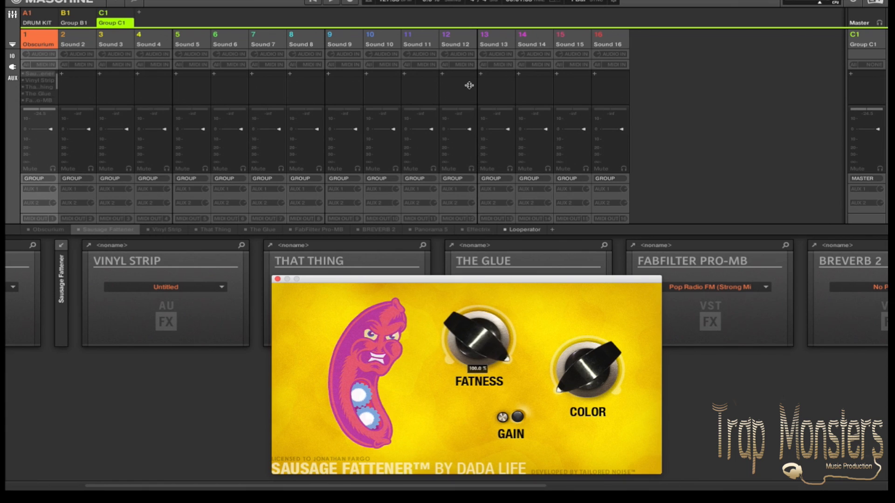
{"action": "left_click_drag", "start_coordinate": [469, 85], "coordinate": [461, 255]}
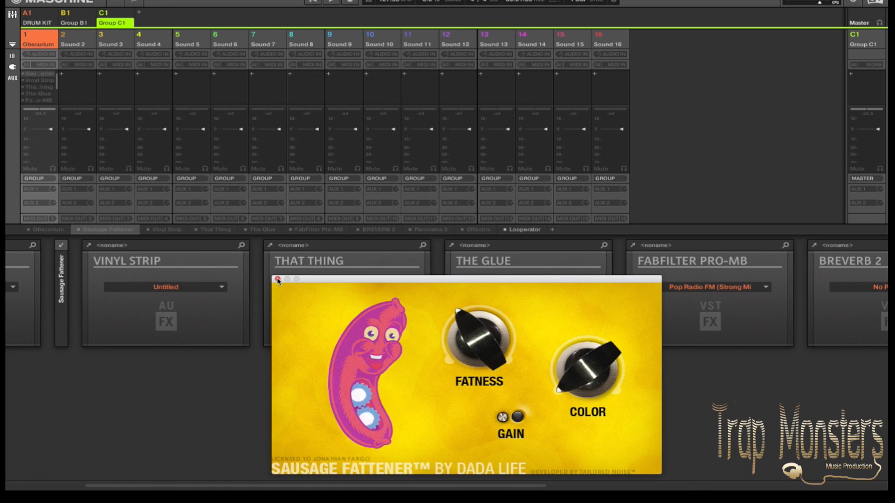
{"action": "left_click", "coordinate": [278, 280]}
Step: Open the Obscurium synth from the start of the plug-in chain and move its window up over the mixer
{"action": "left_click_drag", "start_coordinate": [357, 486], "coordinate": [250, 485]}
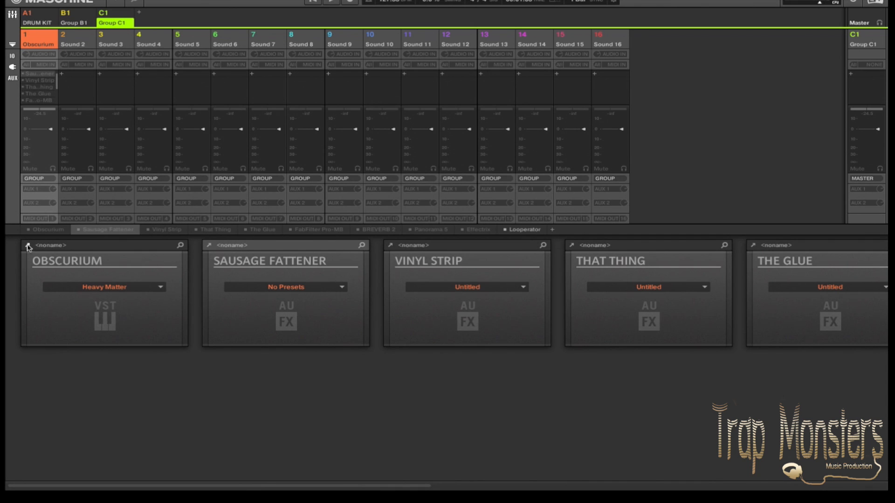
{"action": "left_click", "coordinate": [28, 246]}
{"action": "left_click_drag", "start_coordinate": [412, 148], "coordinate": [261, 60]}
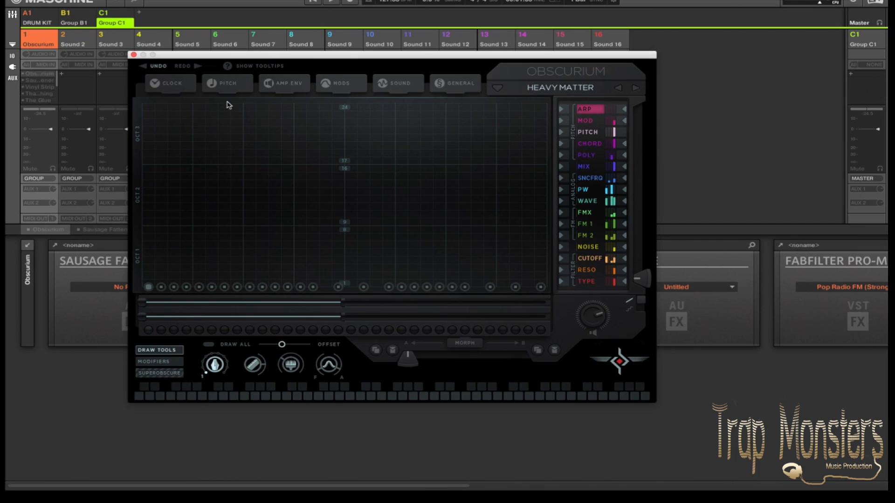
Step: Show Obscurium's Clock and Pitch settings and look through the available scales, keeping Gypsy
{"action": "left_click", "coordinate": [175, 86]}
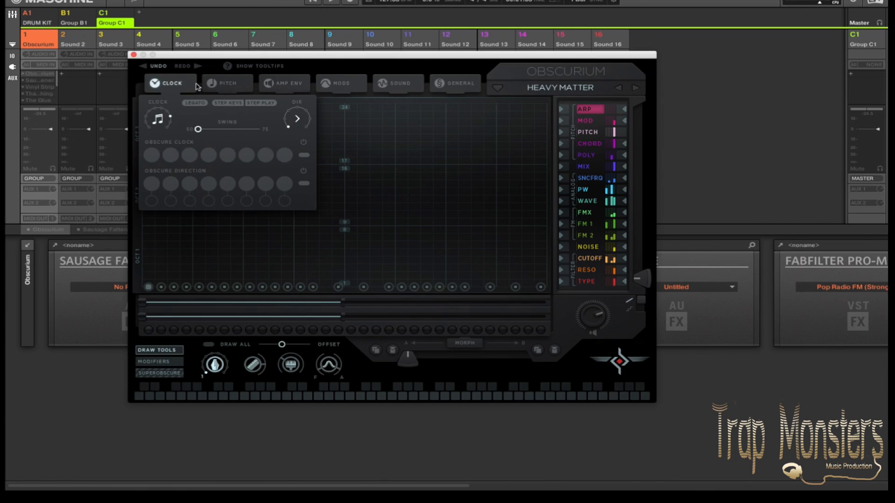
{"action": "left_click", "coordinate": [239, 86]}
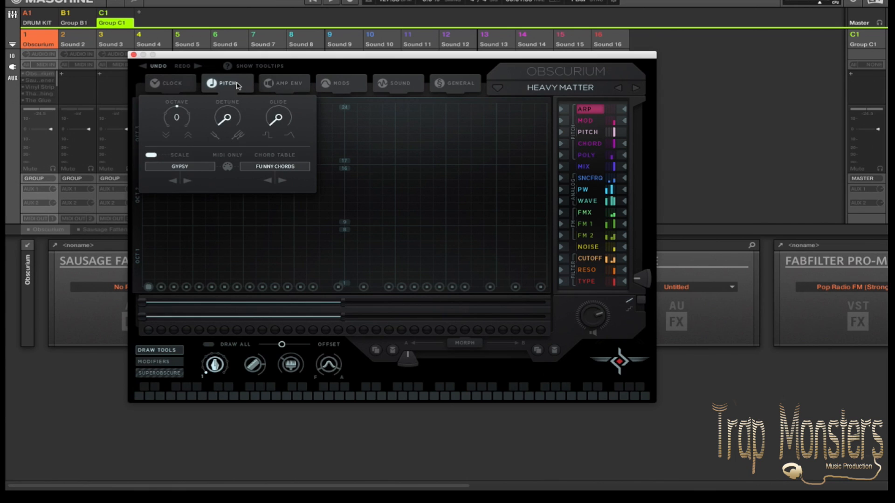
{"action": "left_click", "coordinate": [196, 168]}
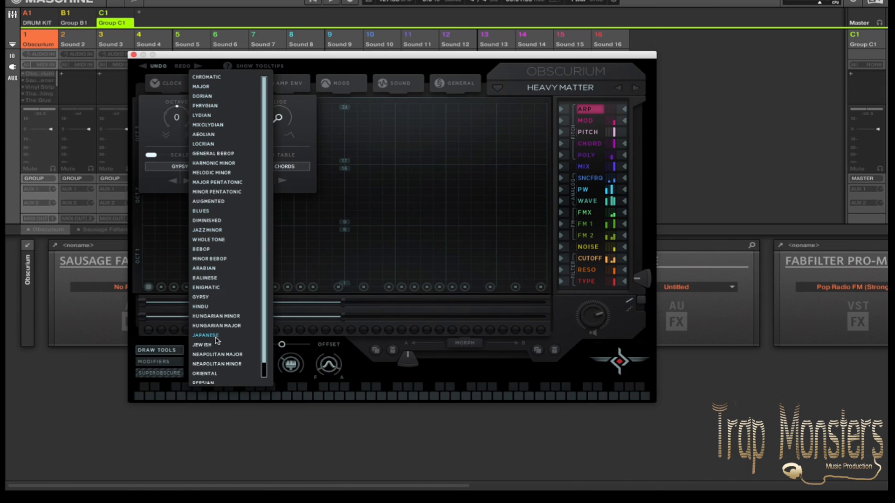
{"action": "scroll", "coordinate": [256, 359], "scroll_direction": "down", "scroll_amount": 2}
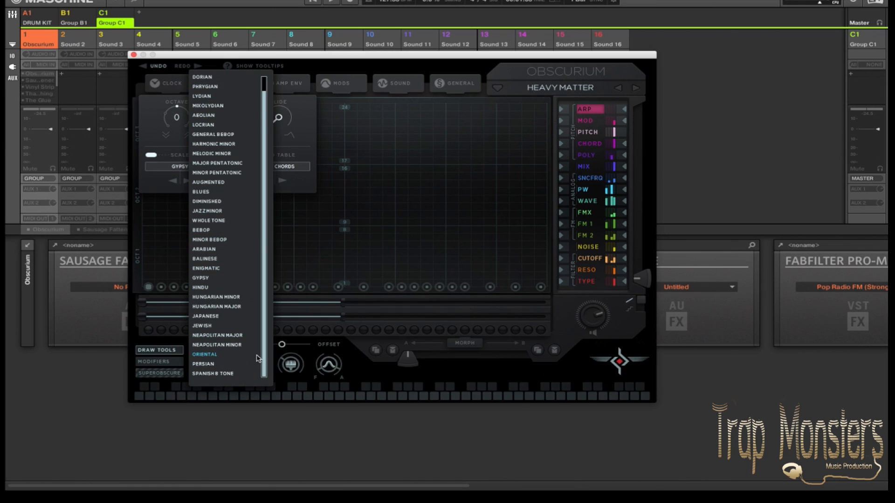
{"action": "scroll", "coordinate": [257, 357], "scroll_direction": "up", "scroll_amount": 2}
{"action": "left_click", "coordinate": [309, 123]}
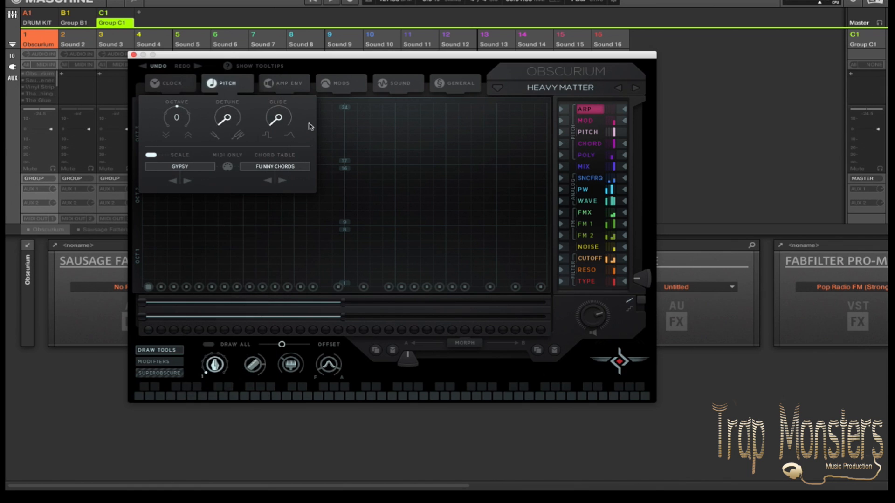
Step: Look through Obscurium's chord table options and its scale list again, keeping Funny Chords and Gypsy
{"action": "left_click", "coordinate": [282, 168]}
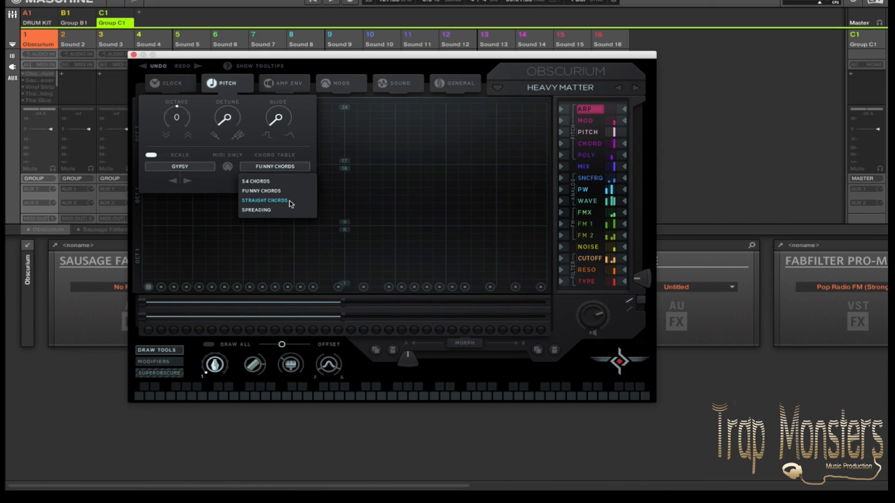
{"action": "left_click", "coordinate": [251, 148]}
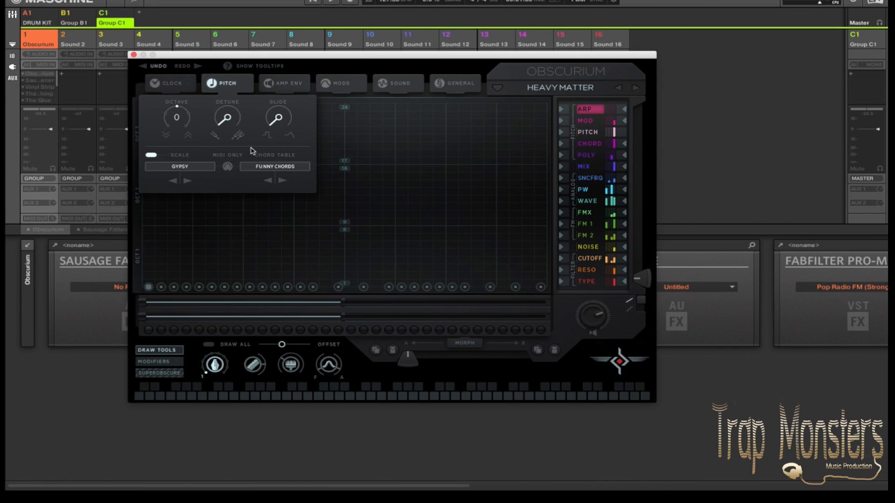
{"action": "left_click", "coordinate": [201, 166]}
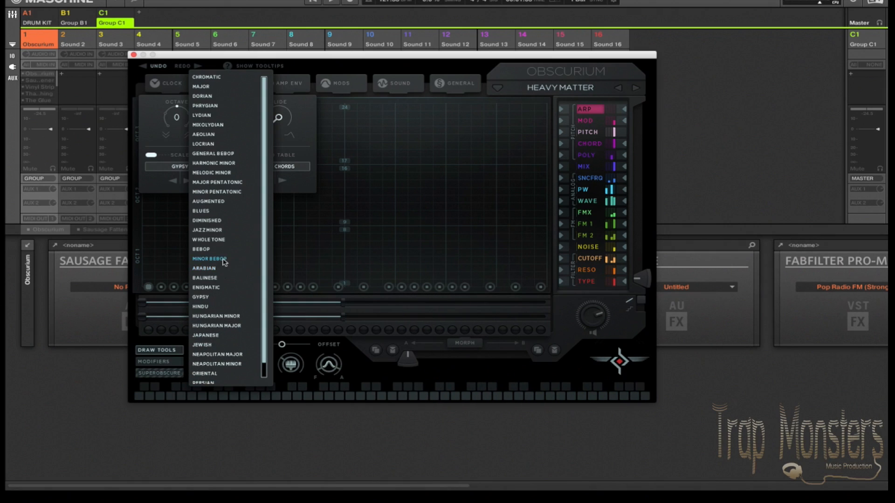
{"action": "left_click", "coordinate": [320, 68]}
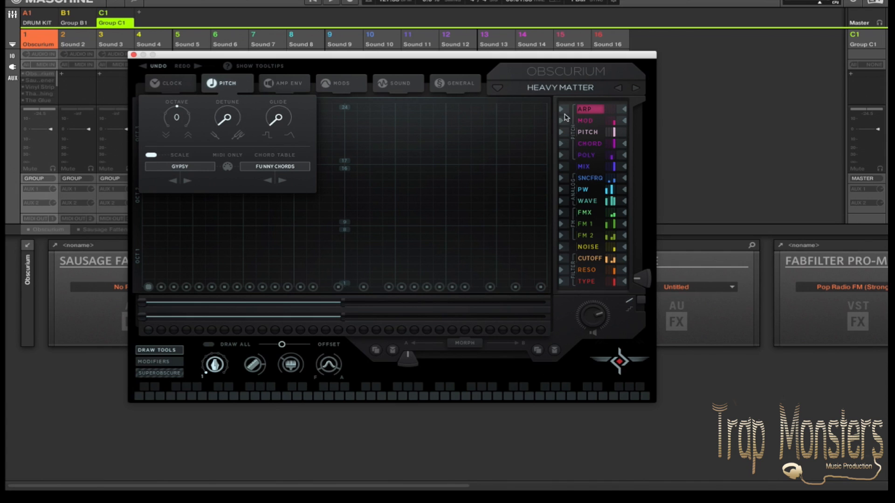
Step: Look over Obscurium's preset categories and keep the Heavy Matter preset
{"action": "left_click", "coordinate": [512, 68]}
{"action": "left_click", "coordinate": [498, 87]}
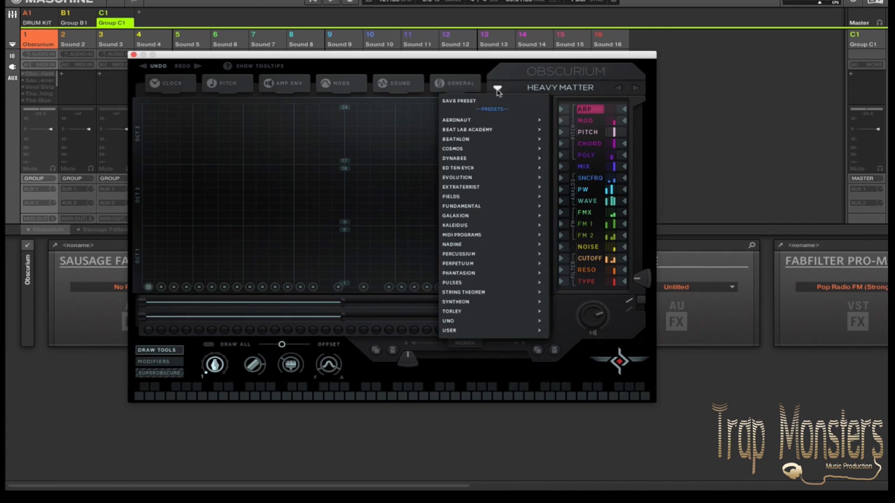
{"action": "left_click", "coordinate": [516, 73]}
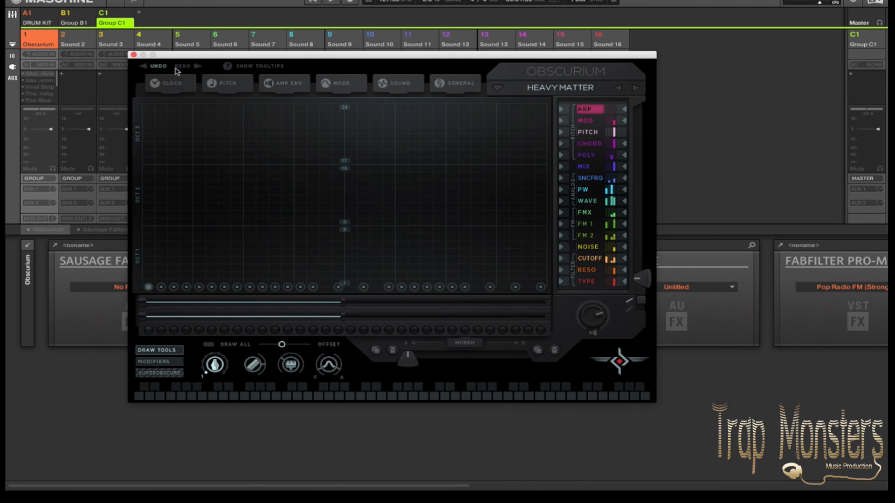
Step: Turn on Obscurium's tooltips, read the explanations for the motion lane sequencer, loop bars and Mods section, and turn them off
{"action": "left_click", "coordinate": [248, 67]}
{"action": "mouse_move", "coordinate": [199, 214]}
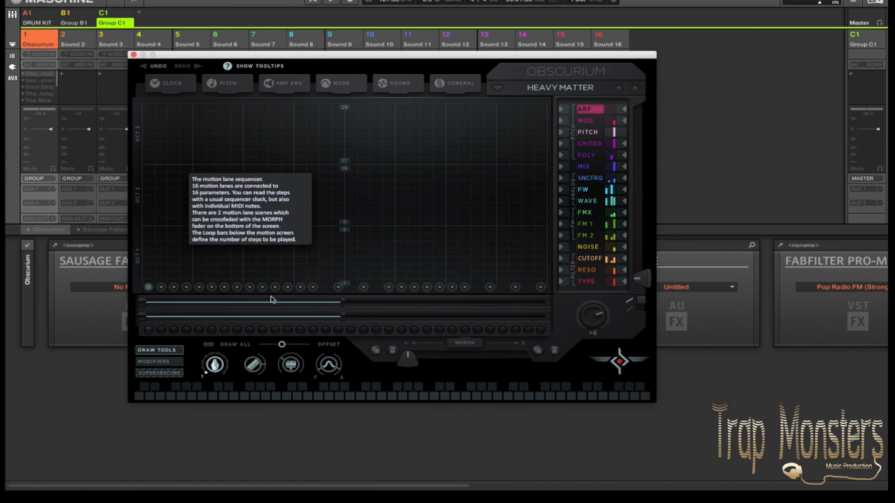
{"action": "mouse_move", "coordinate": [344, 302]}
{"action": "mouse_move", "coordinate": [348, 303]}
{"action": "left_mouse_down"}
{"action": "mouse_move", "coordinate": [541, 319]}
{"action": "mouse_move", "coordinate": [341, 317]}
{"action": "left_mouse_up"}
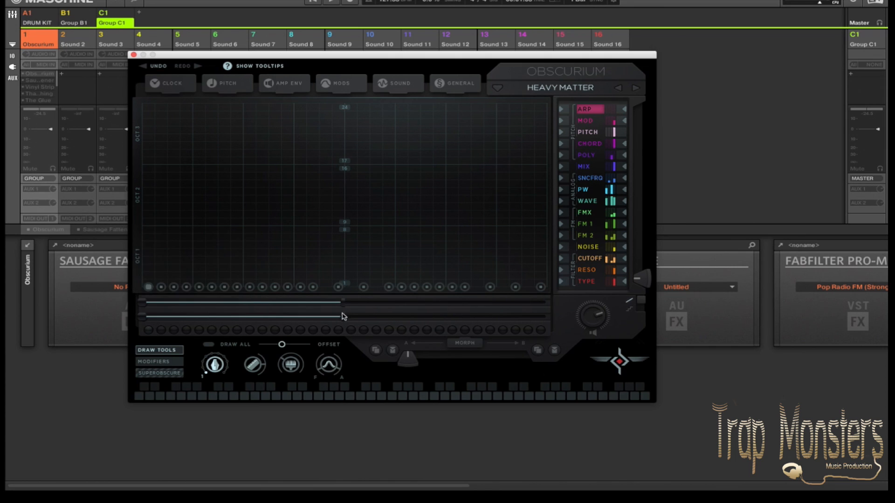
{"action": "mouse_move", "coordinate": [343, 304]}
{"action": "left_mouse_down"}
{"action": "mouse_move", "coordinate": [551, 328]}
{"action": "mouse_move", "coordinate": [251, 316]}
{"action": "mouse_move", "coordinate": [340, 317]}
{"action": "left_mouse_up"}
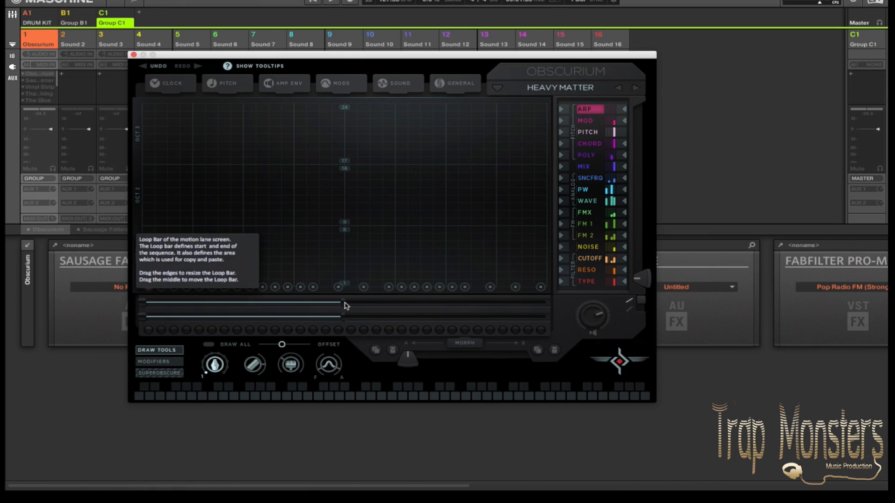
{"action": "mouse_move", "coordinate": [342, 305]}
{"action": "left_mouse_down"}
{"action": "mouse_move", "coordinate": [540, 323]}
{"action": "mouse_move", "coordinate": [336, 321]}
{"action": "left_mouse_up"}
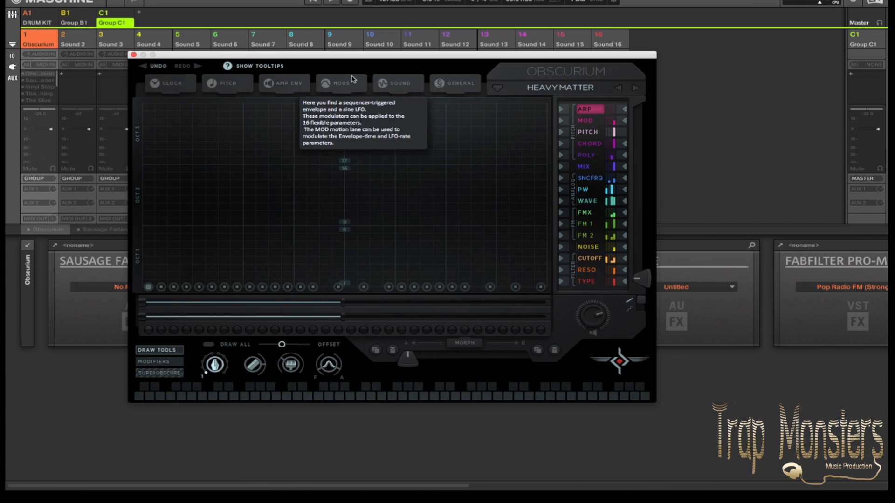
{"action": "left_click", "coordinate": [265, 66]}
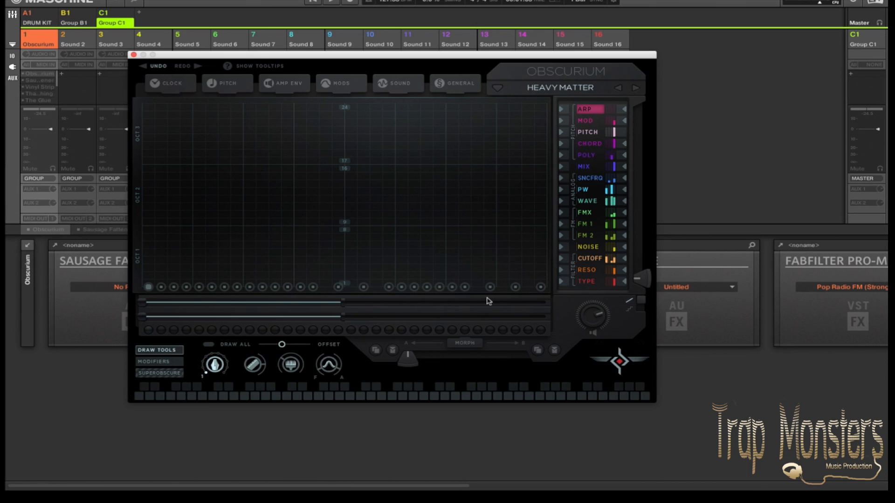
Step: Try Obscurium's other drawing tools, return to the first one, and test the slider beside Draw All
{"action": "left_click", "coordinate": [292, 369]}
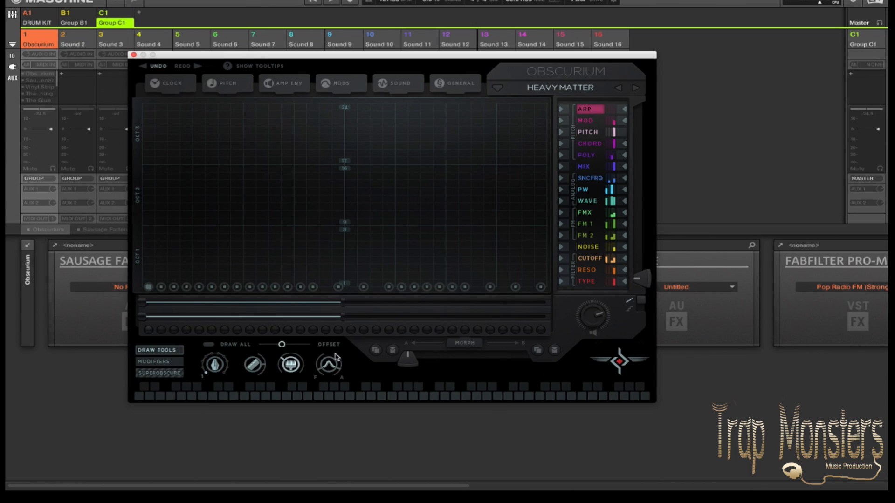
{"action": "left_click", "coordinate": [259, 365]}
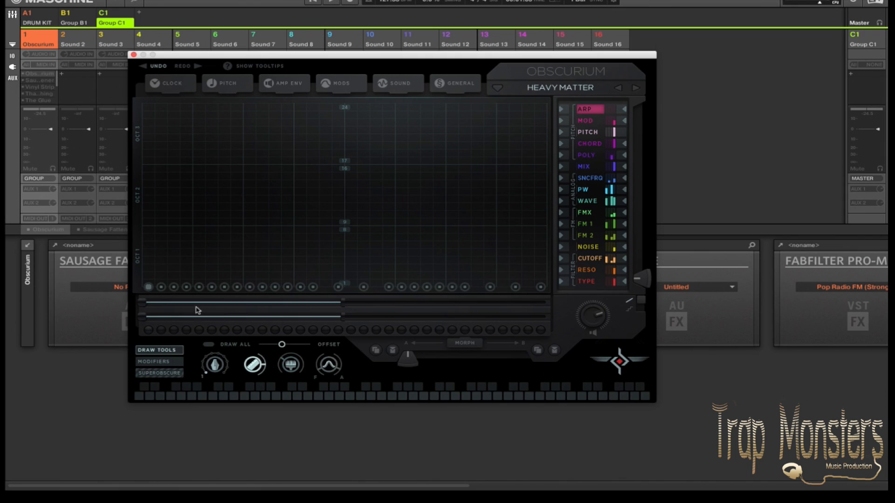
{"action": "left_click", "coordinate": [214, 366]}
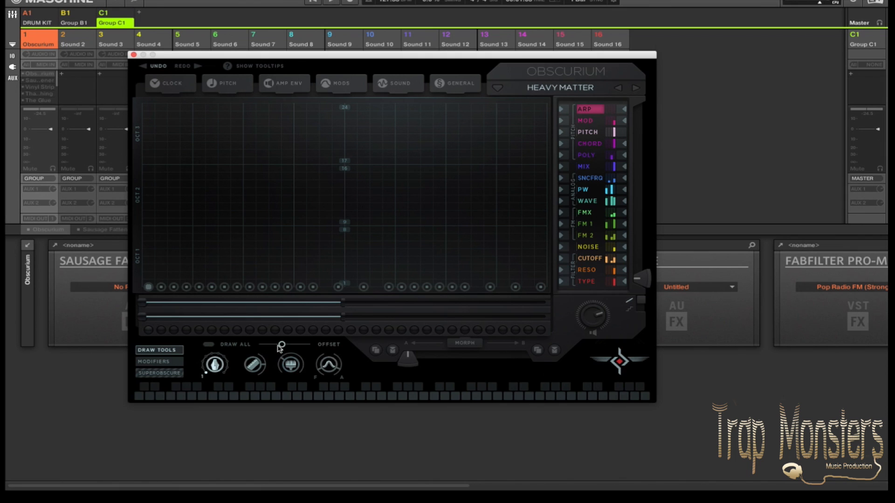
{"action": "mouse_move", "coordinate": [283, 345]}
{"action": "left_mouse_down"}
{"action": "mouse_move", "coordinate": [297, 347]}
{"action": "mouse_move", "coordinate": [283, 347]}
{"action": "left_mouse_up"}
Step: Slide Obscurium's Morph fader from A over to B and show the sequencer's Modifiers controls
{"action": "left_click_drag", "start_coordinate": [409, 364], "coordinate": [476, 364]}
{"action": "left_click_drag", "start_coordinate": [476, 364], "coordinate": [503, 365]}
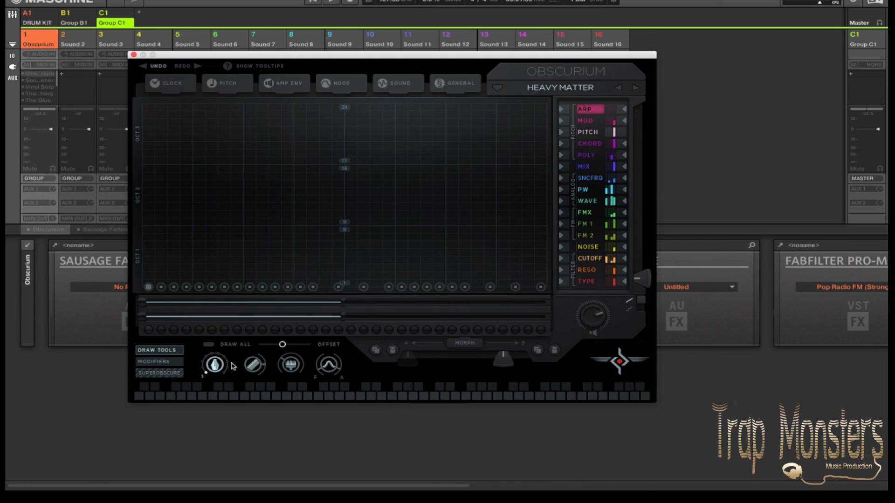
{"action": "left_click", "coordinate": [177, 362]}
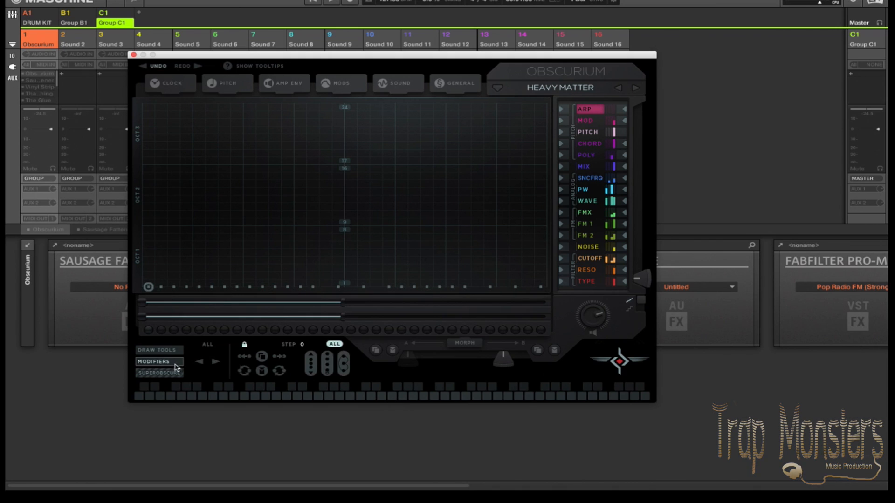